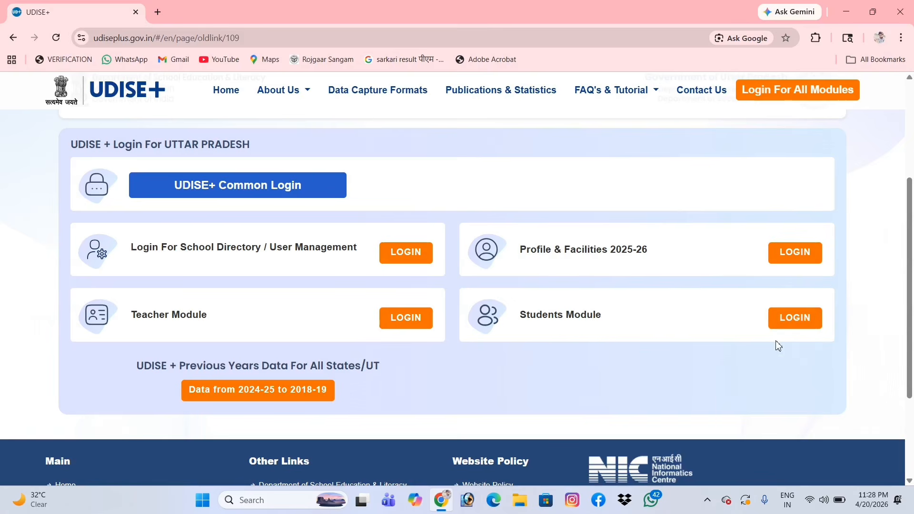
- Sign in to the Students Module with the account username, password and CAPTCHA, and enter the current academic year 2026-27
left_click(793, 323)
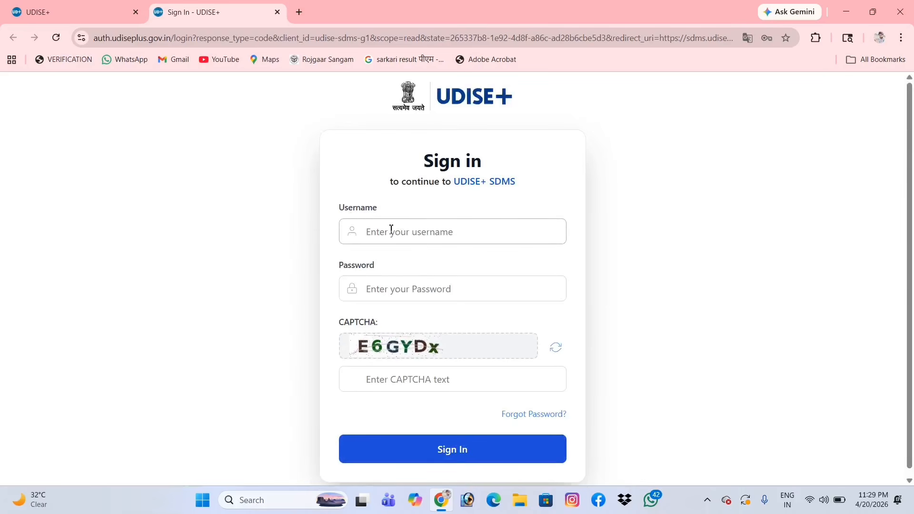
left_click(379, 294)
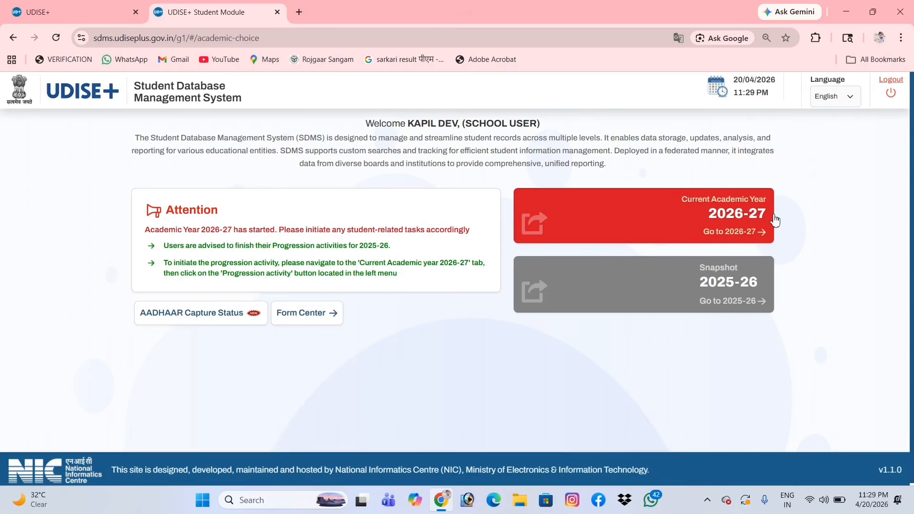
left_click(718, 217)
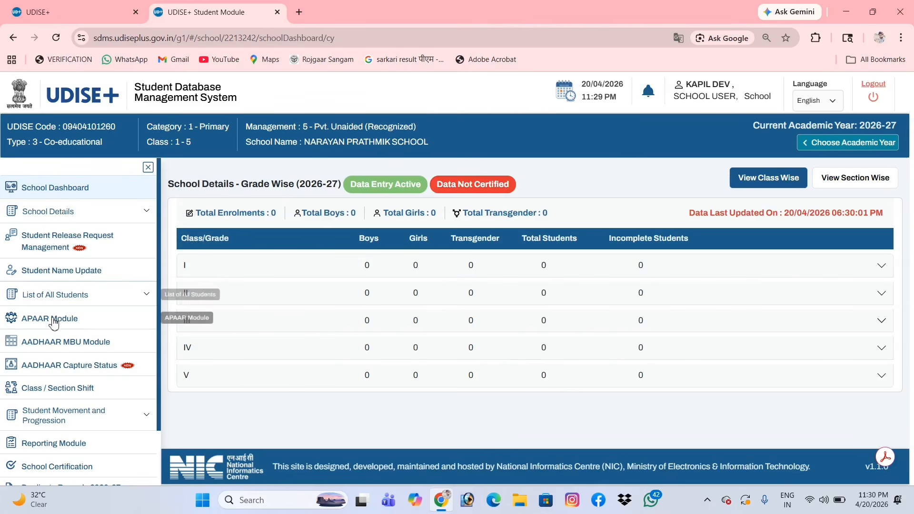
- Open the Progression Module through Progression Activity under Student Movement and Progression
scroll(47, 289, "down", 1)
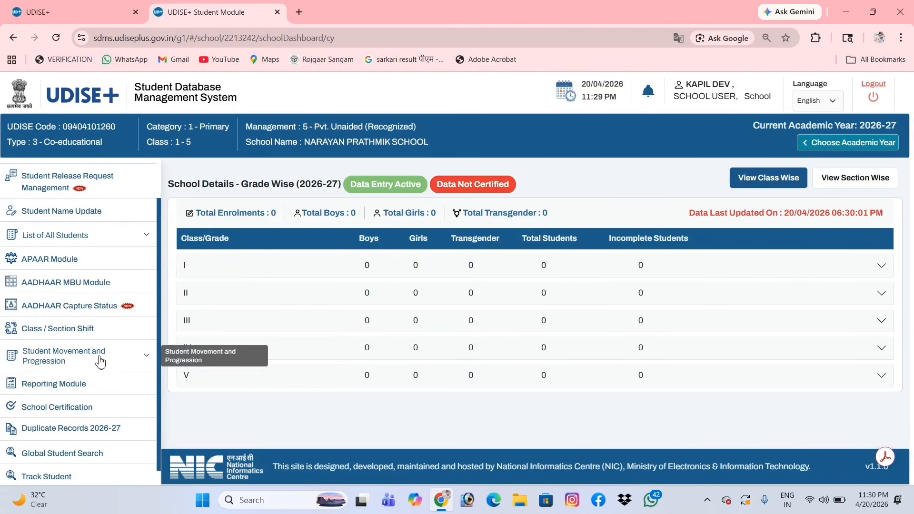
left_click(146, 358)
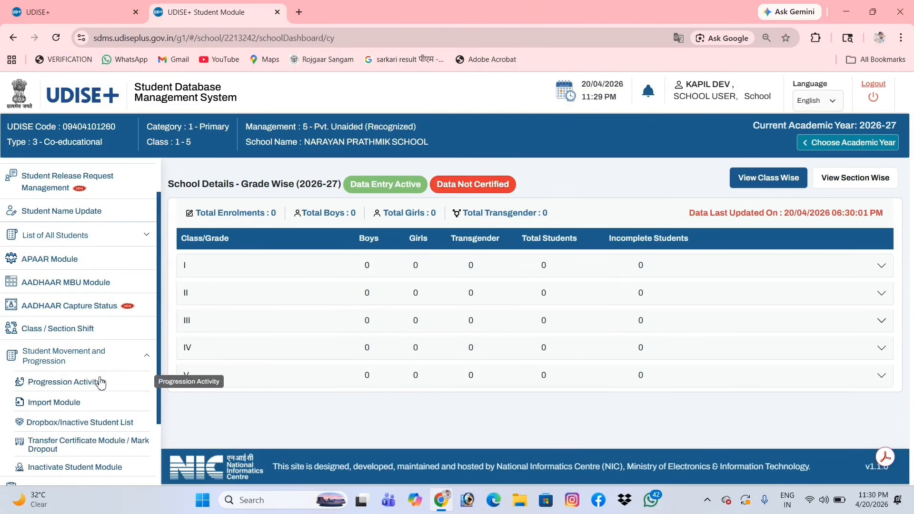
left_click(81, 386)
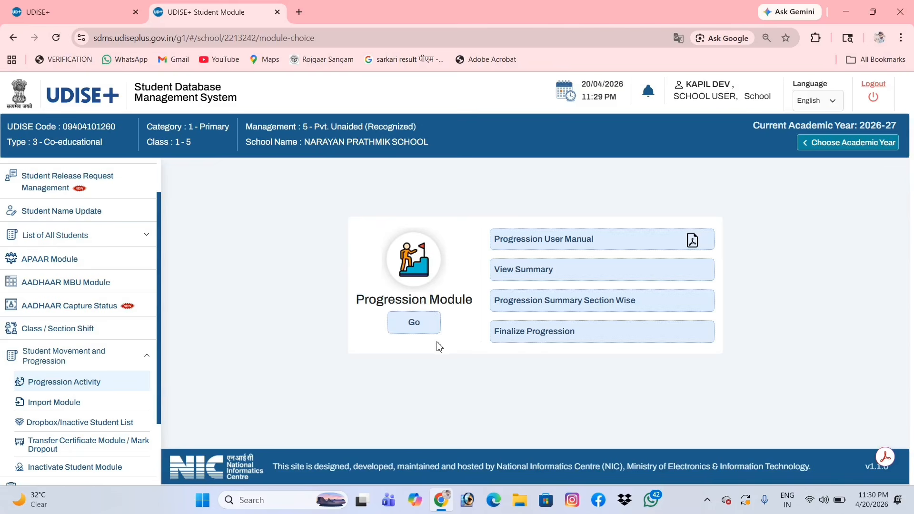
left_click(414, 324)
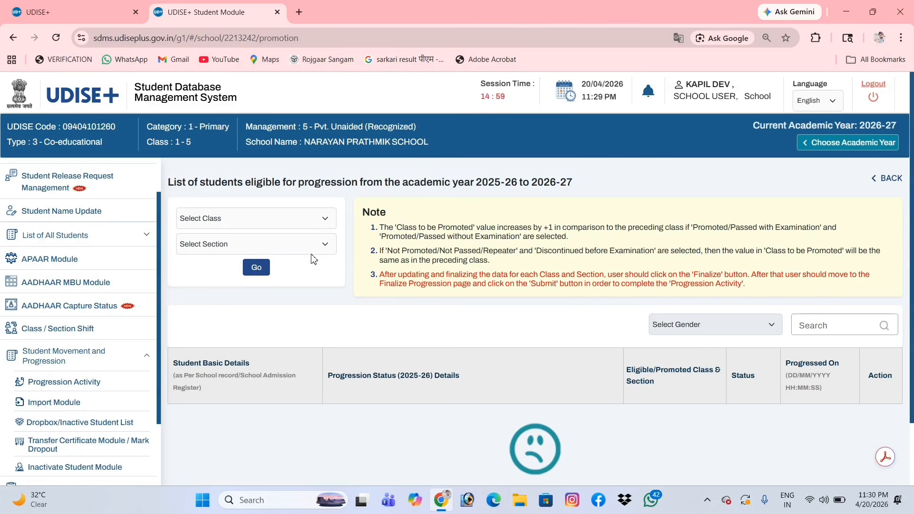
- Load the list of students eligible for progression for class I, section A
left_click(202, 223)
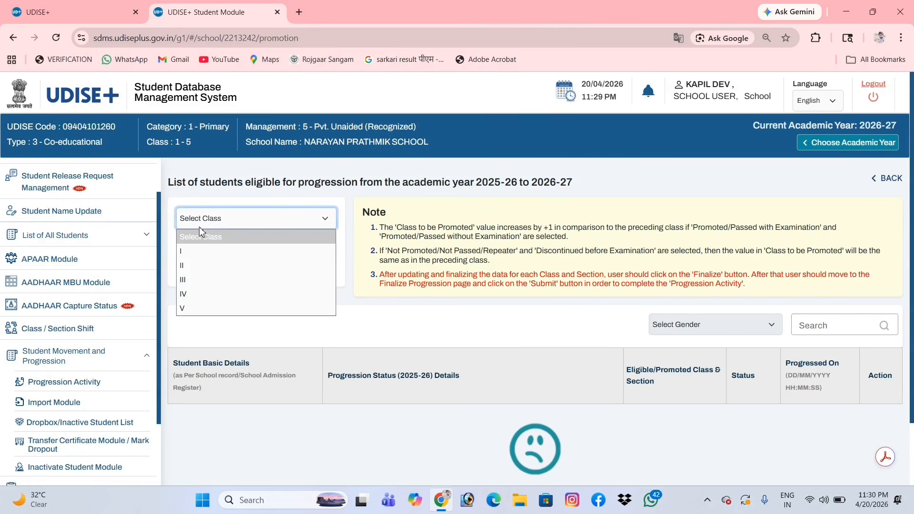
left_click(215, 254)
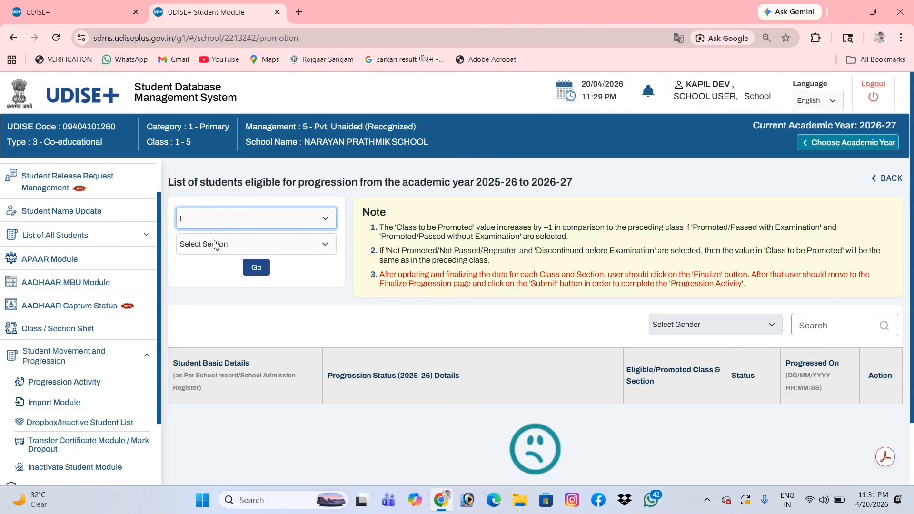
left_click(210, 251)
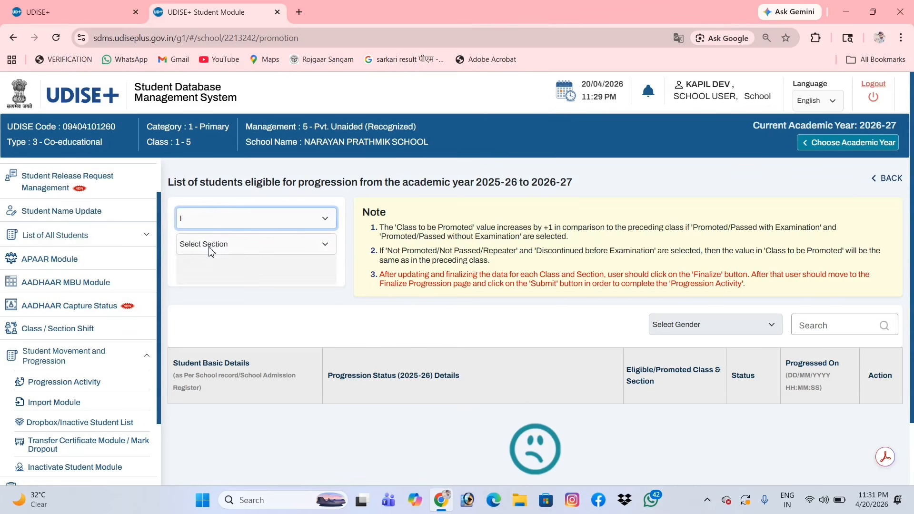
left_click(212, 278)
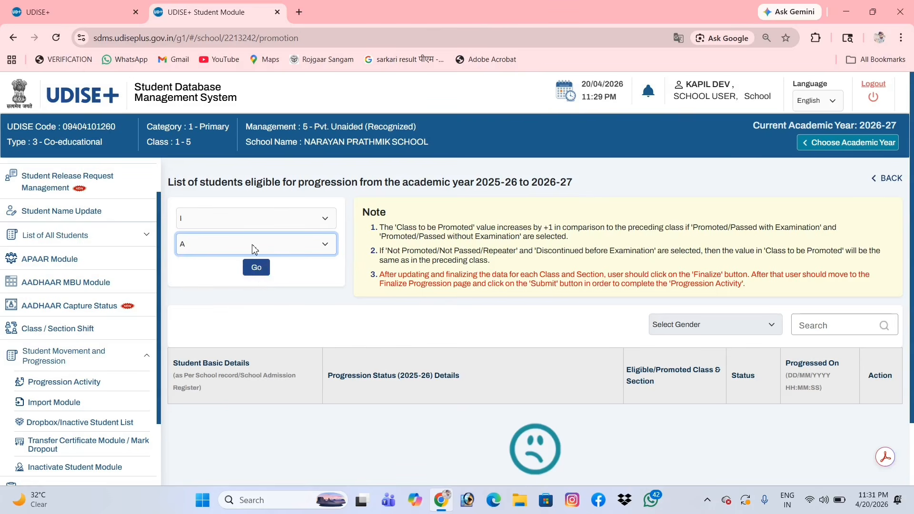
left_click(260, 273)
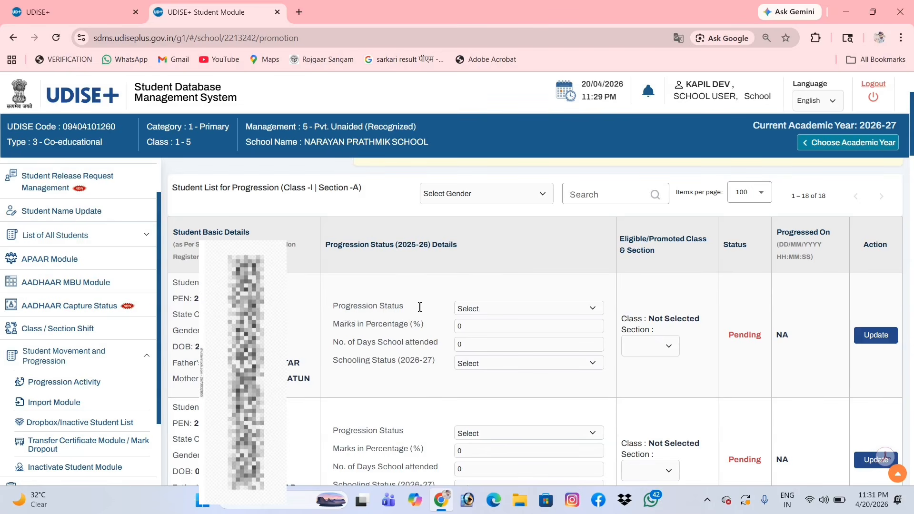
- Try the progression statuses Promoted(by Examination), Not Promoted/Repeater and Promoted Without Examination on the first student
left_click(501, 313)
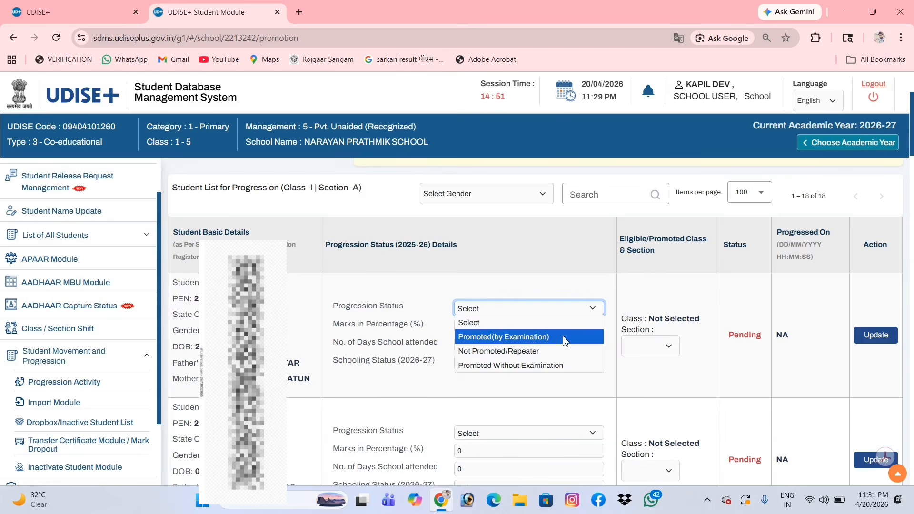
left_click(491, 338)
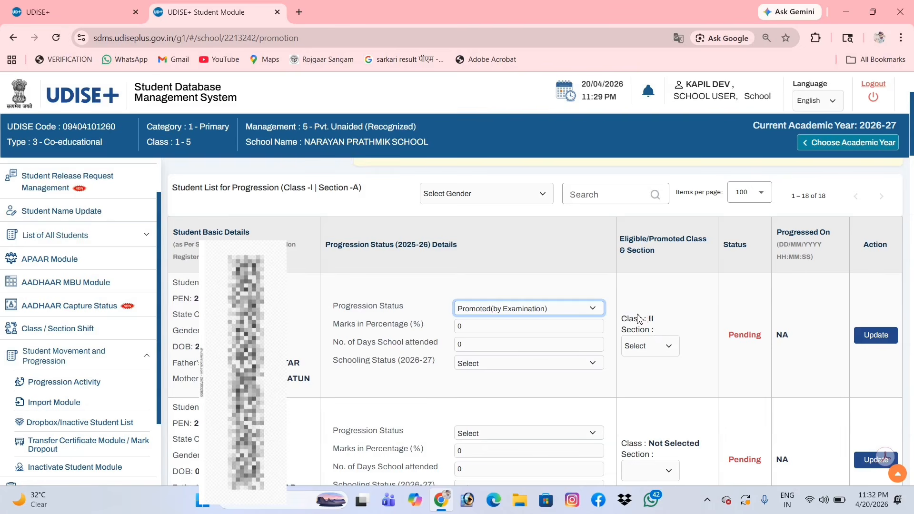
left_click(516, 310)
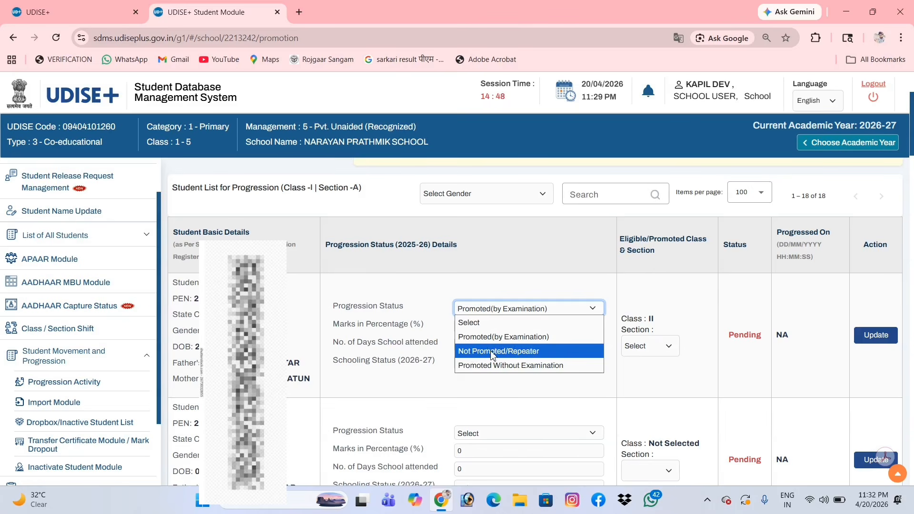
left_click(512, 352)
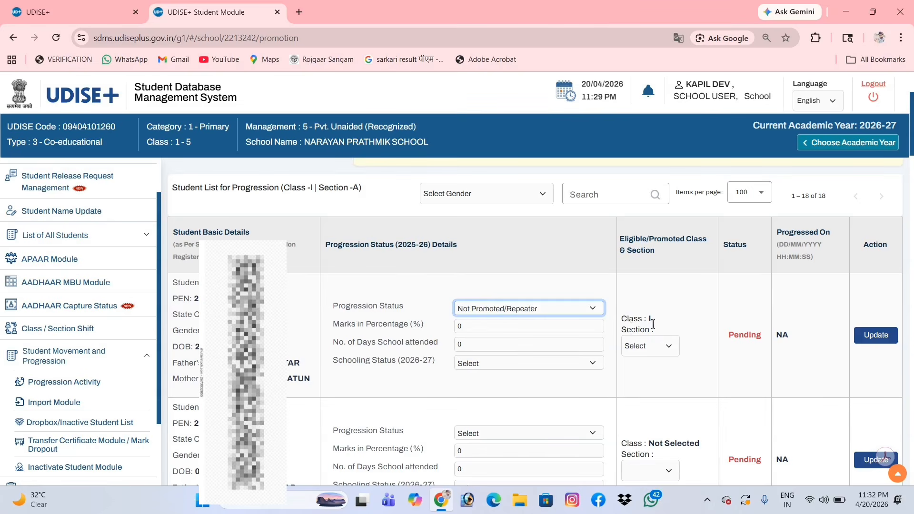
left_click(542, 314)
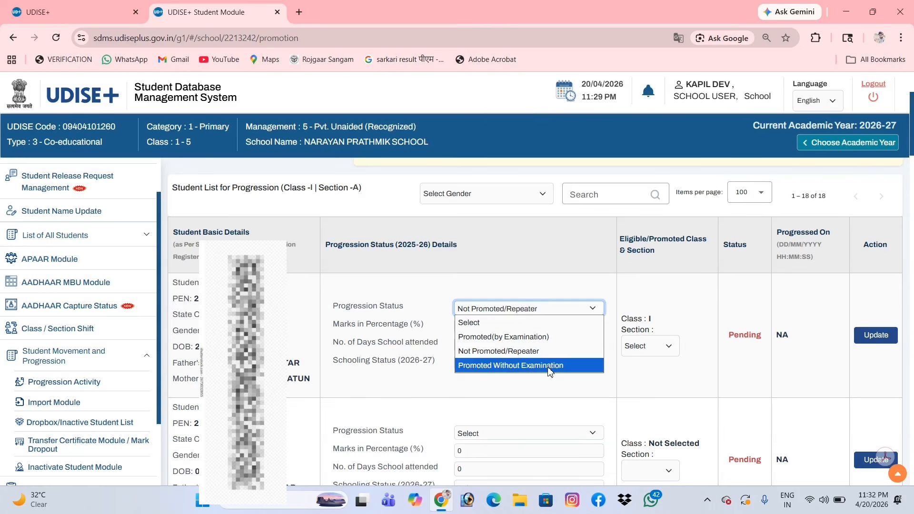
left_click(511, 367)
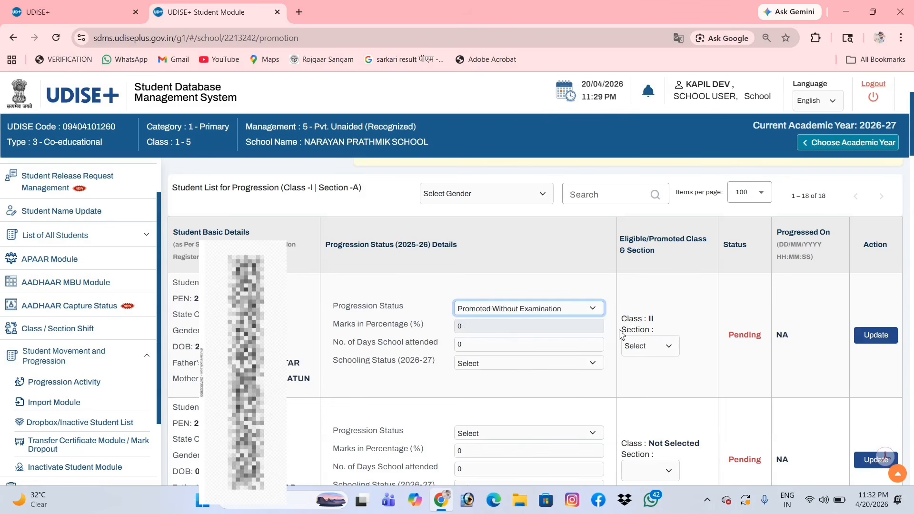
- Set the first student's progression to Promoted(by Examination), marks 78%, 98 days attended and schooling status Studying in Same School
left_click(565, 311)
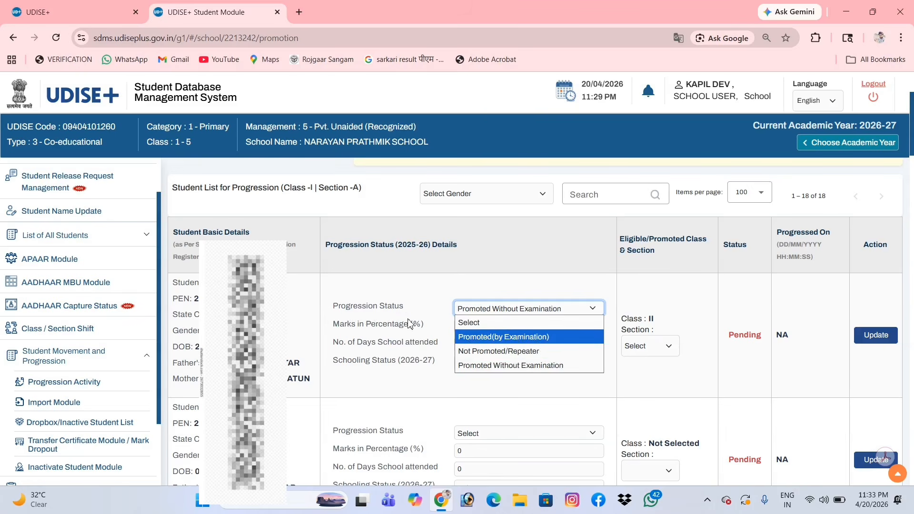
left_click(511, 340)
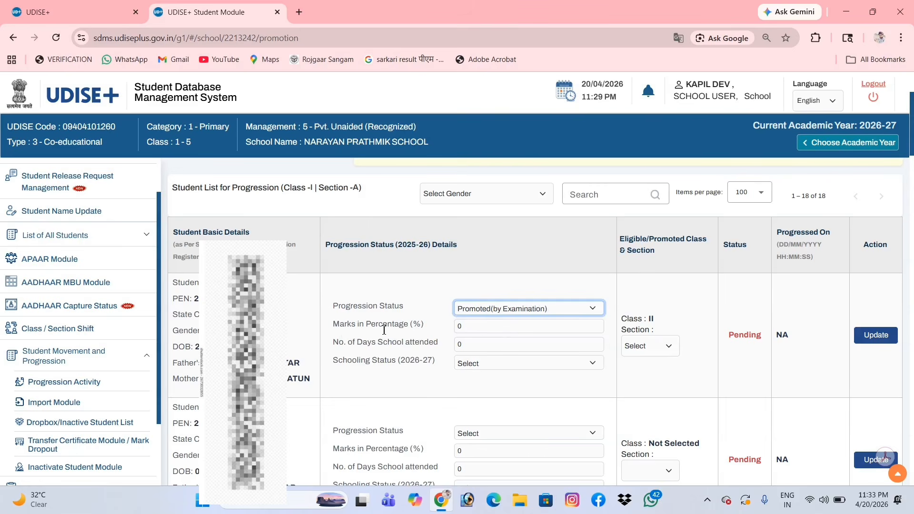
left_click(481, 329)
type("78")
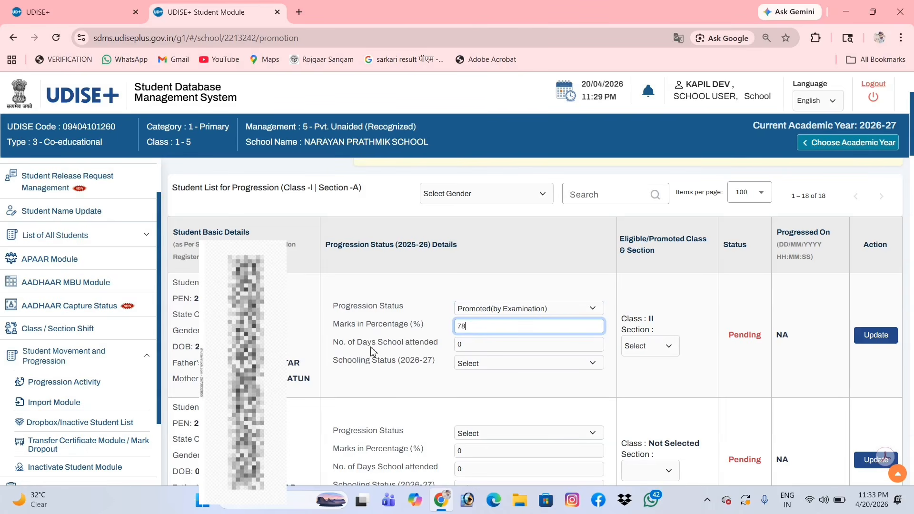
left_click(480, 345)
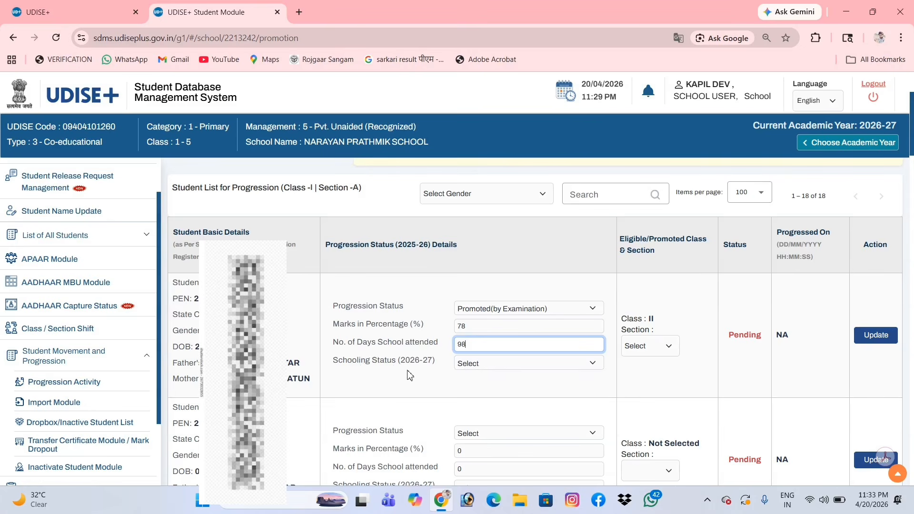
left_click(480, 365)
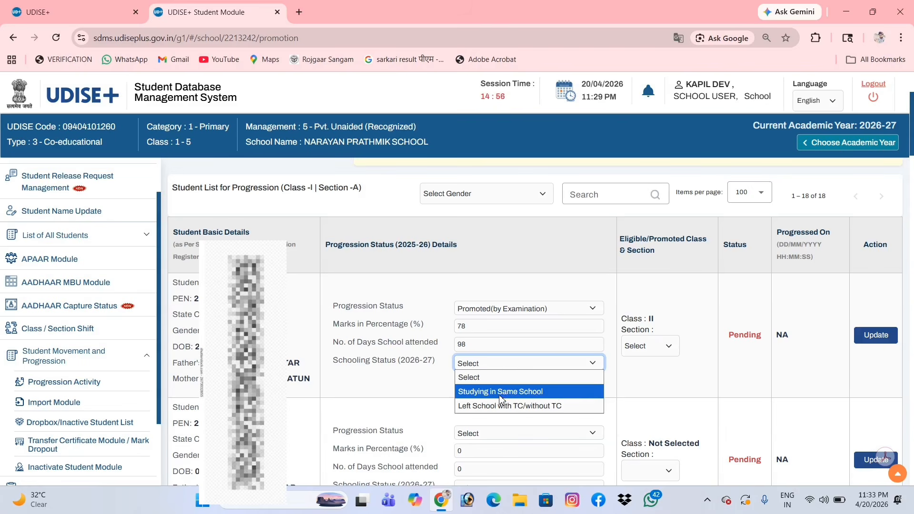
left_click(528, 393)
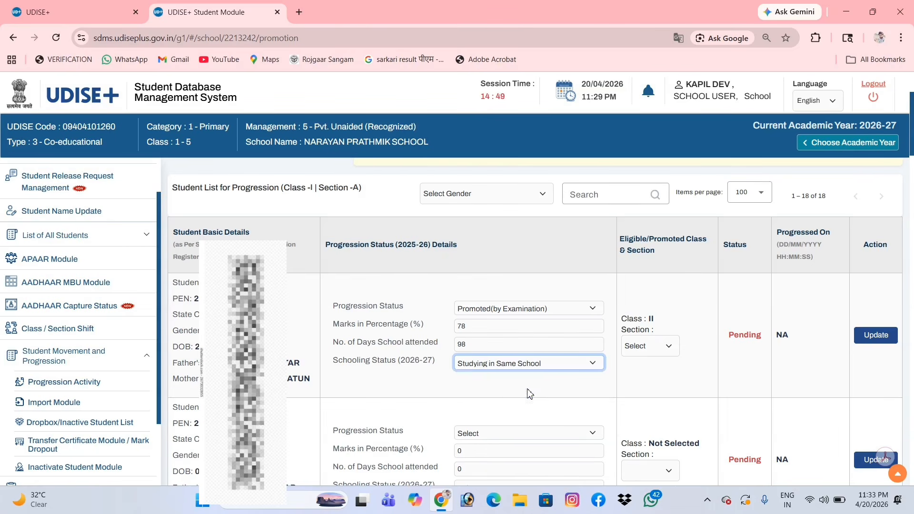
- Try the schooling status Left School with TC/without TC on the first student and restore Studying in Same School
left_click(525, 368)
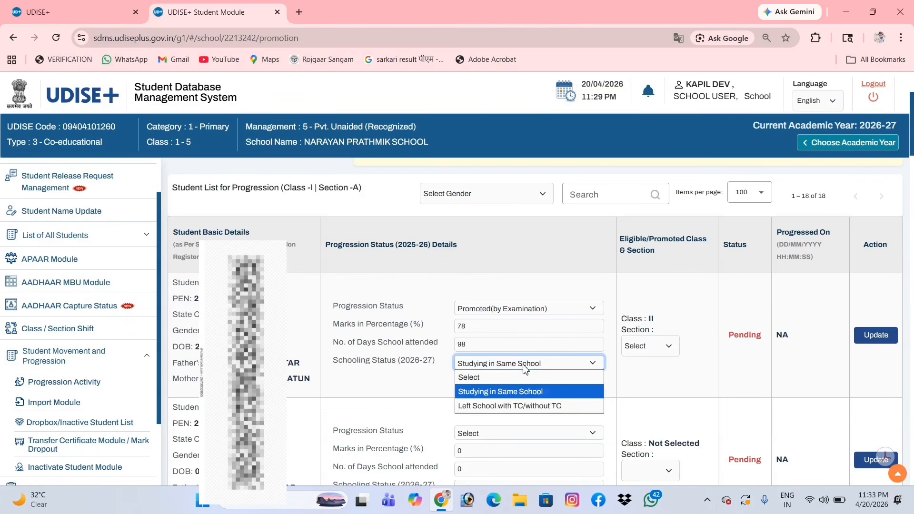
left_click(501, 409)
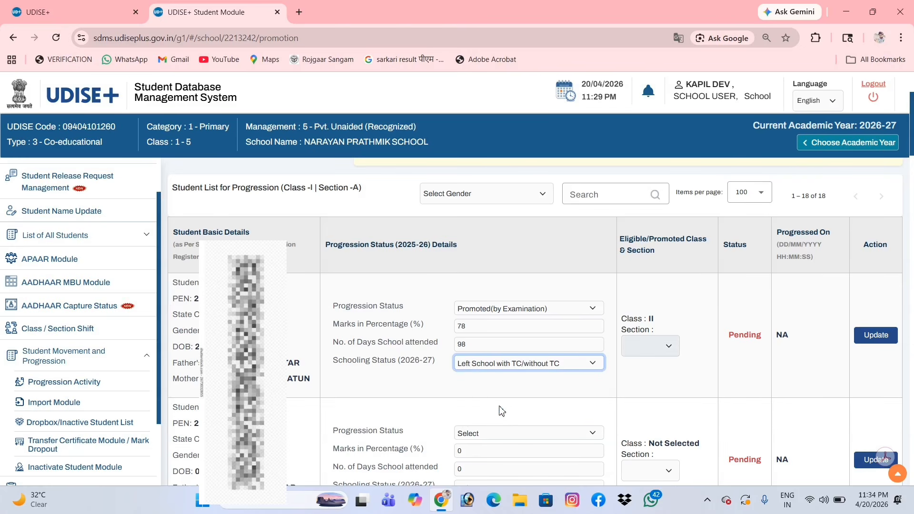
left_click(650, 352)
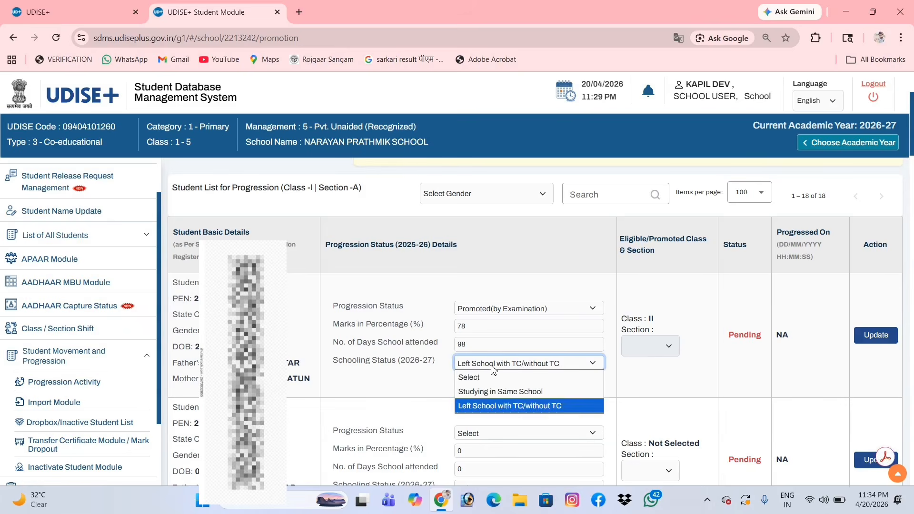
left_click(493, 371)
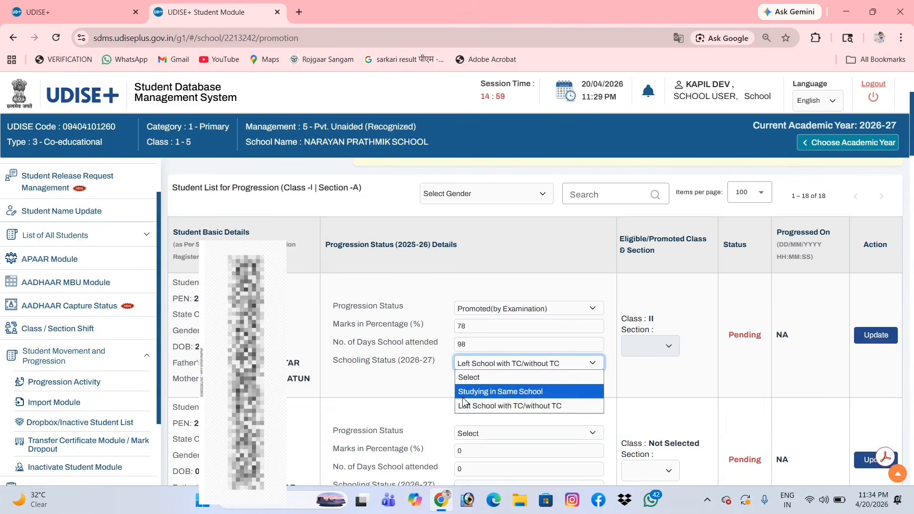
left_click(492, 393)
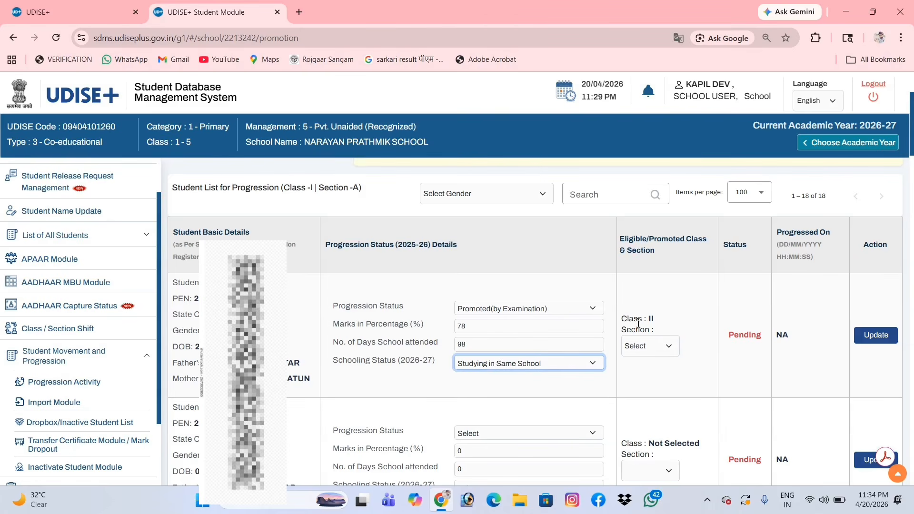
- Assign the first student to section A of class II and save the updated progression details
left_click(637, 351)
left_click(643, 377)
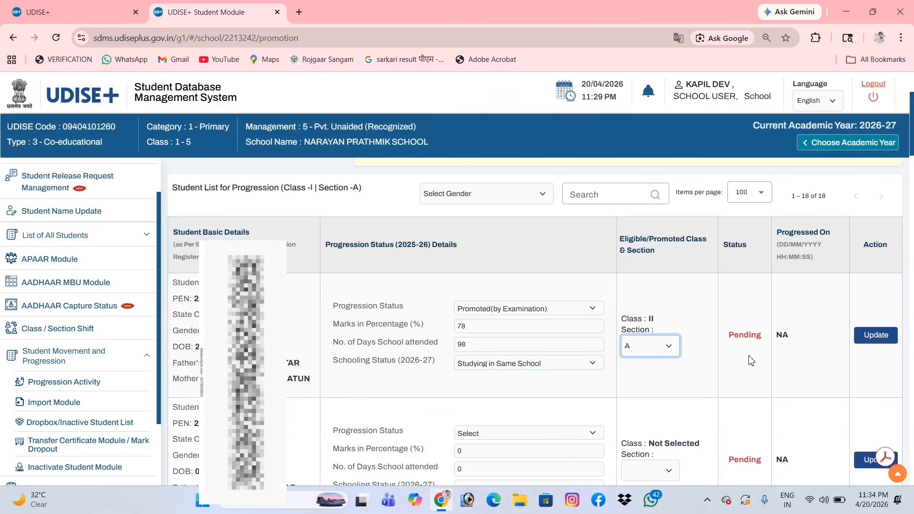
left_click(871, 340)
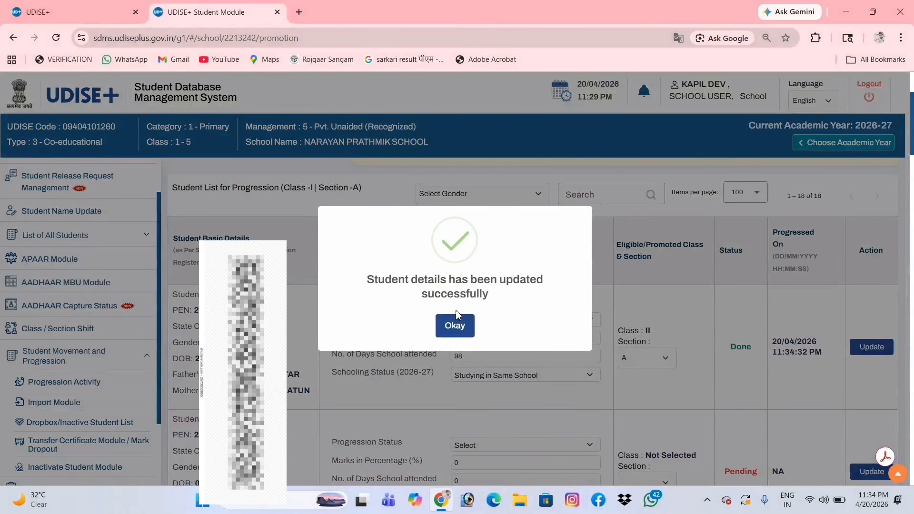
left_click(460, 322)
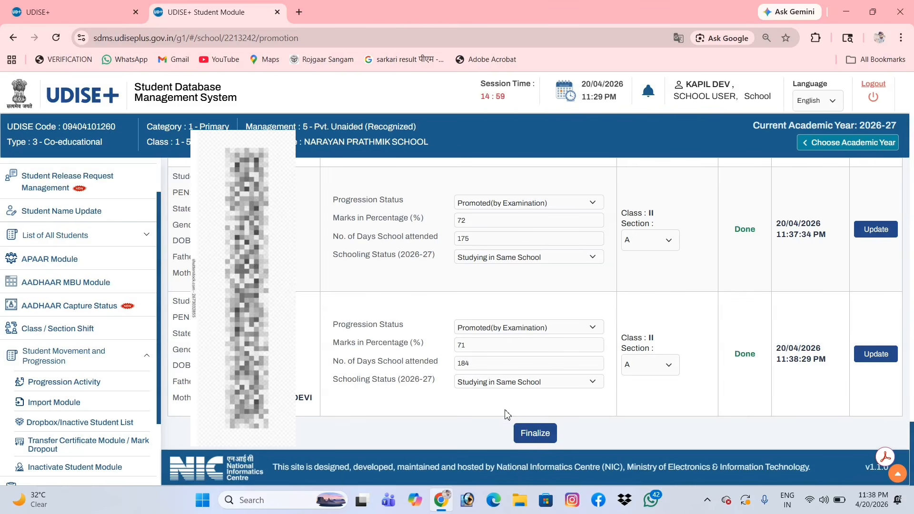
- Review the freeze statistics for class I, section A and finalize the section's progression
left_click(526, 437)
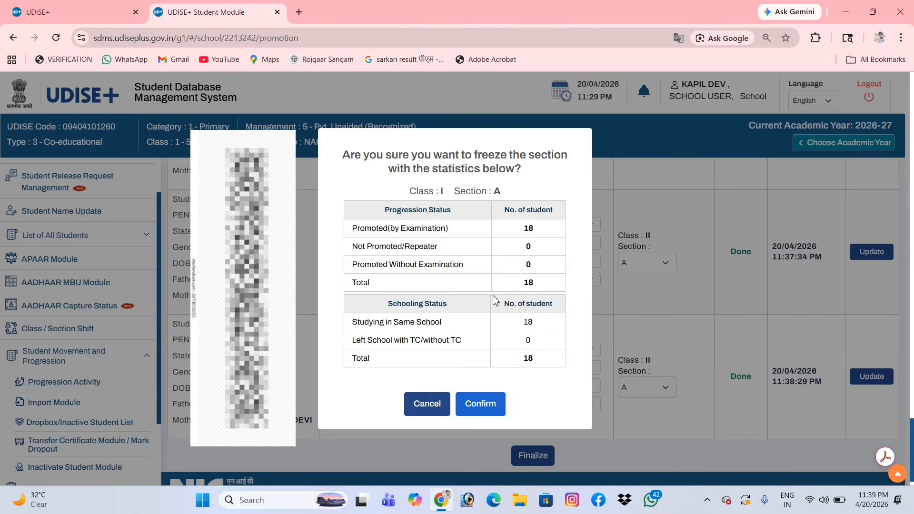
left_click(430, 407)
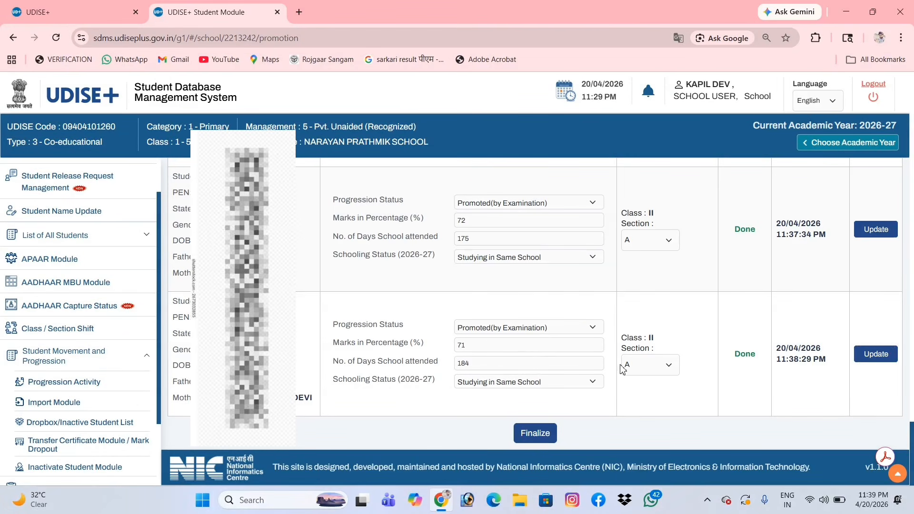
left_click(535, 433)
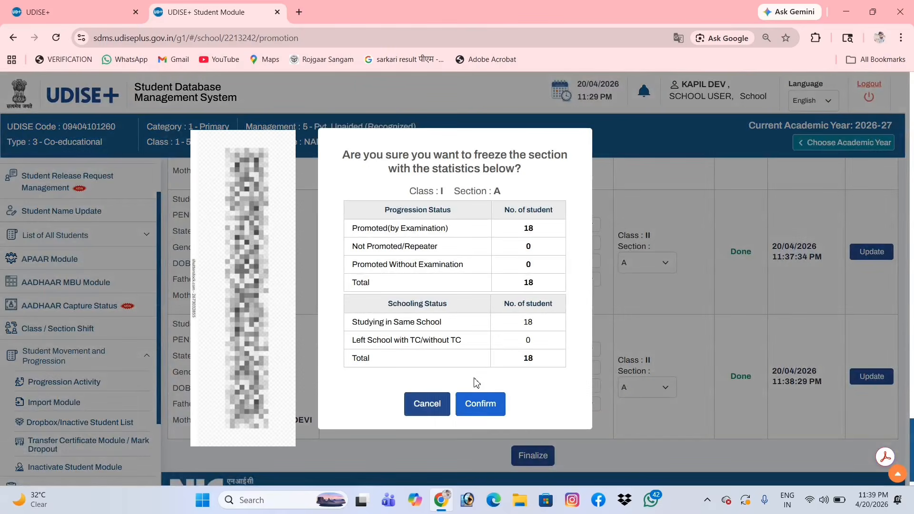
left_click(474, 406)
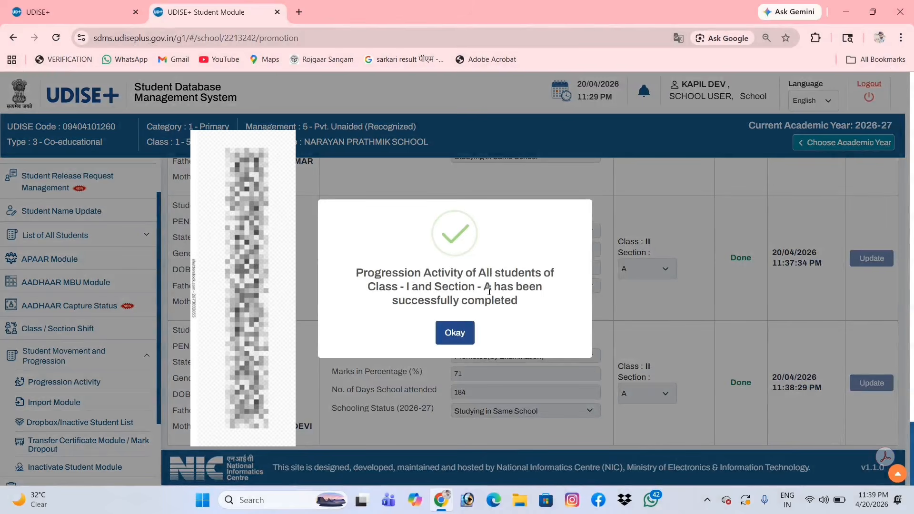
left_click(454, 332)
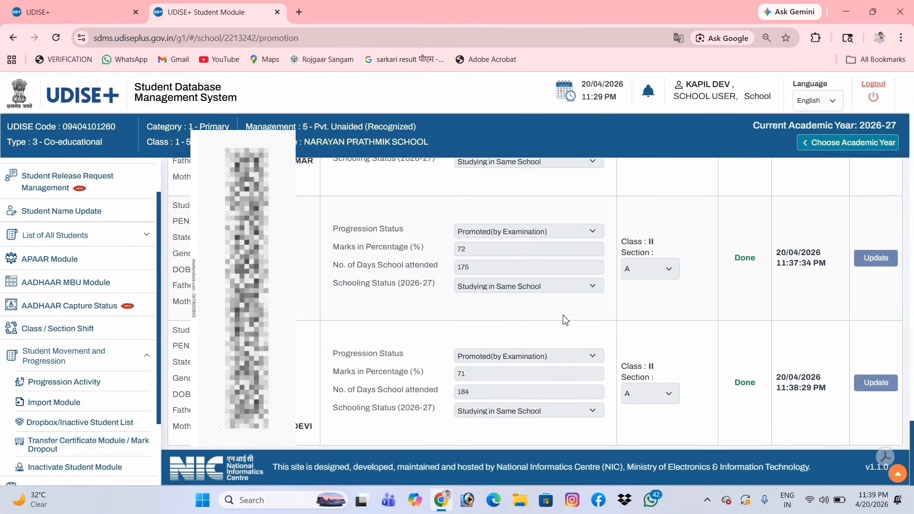
- Try the classes II, III, IV and V in the class filter of the progression student list
scroll(565, 320, "up", 7)
left_click(225, 219)
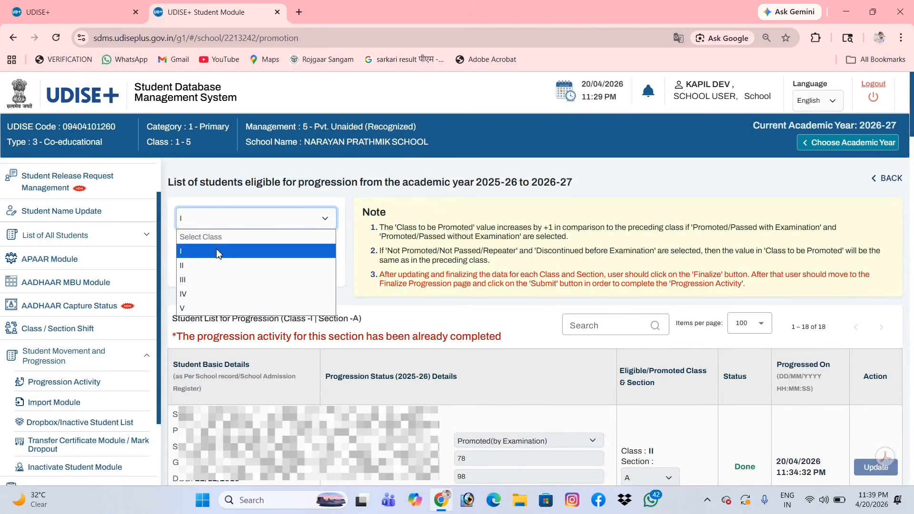
left_click(212, 266)
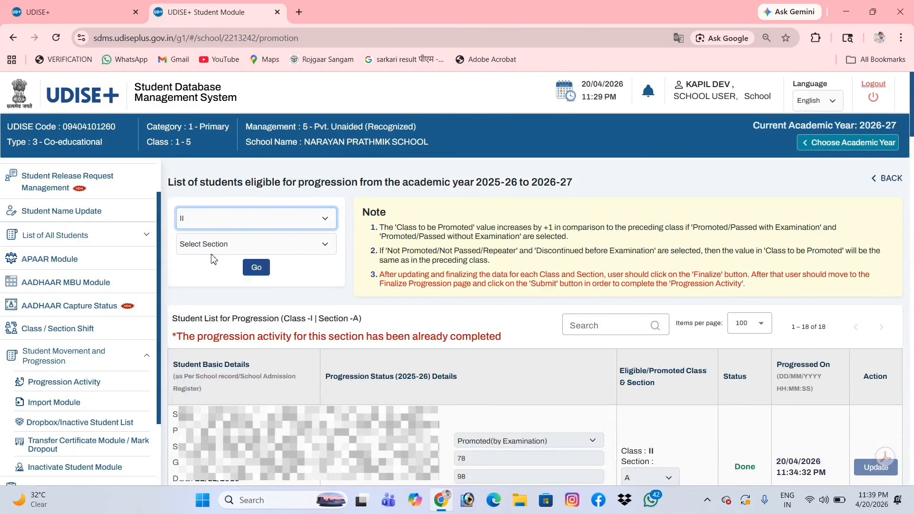
left_click(211, 223)
left_click(206, 280)
left_click(201, 219)
key("Down")
key("Return")
left_click(200, 220)
left_click(202, 308)
- Choose class II and its section A for the list of students eligible for progression
left_click(207, 222)
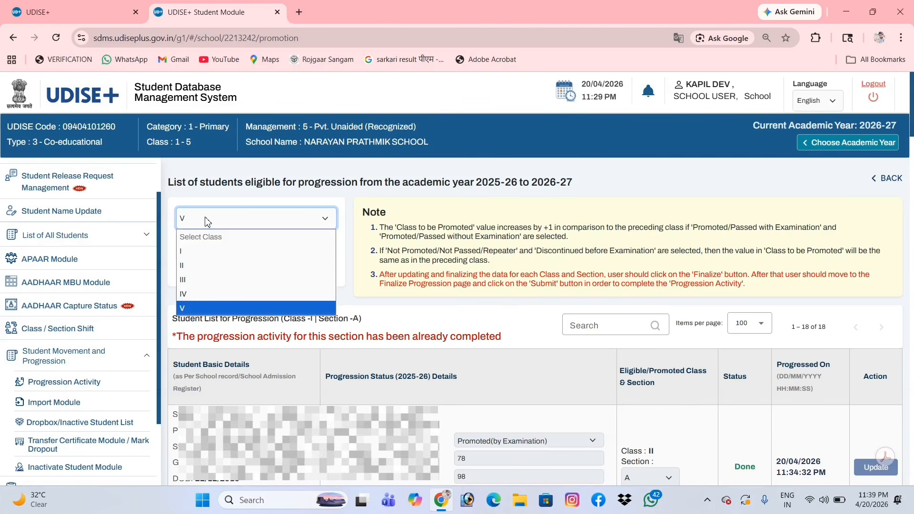
left_click(203, 268)
left_click(205, 244)
left_click(202, 275)
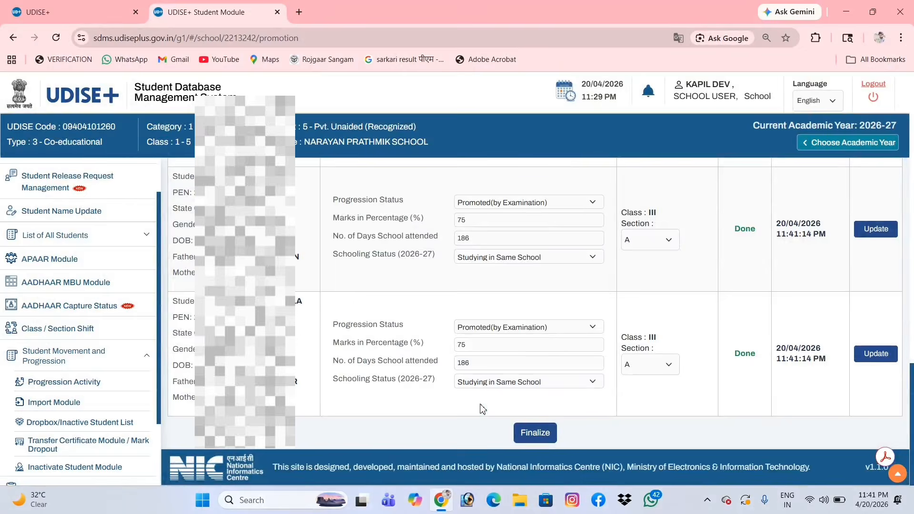
- Finalize the progression of class II, section A and of class III, section A
left_click(534, 432)
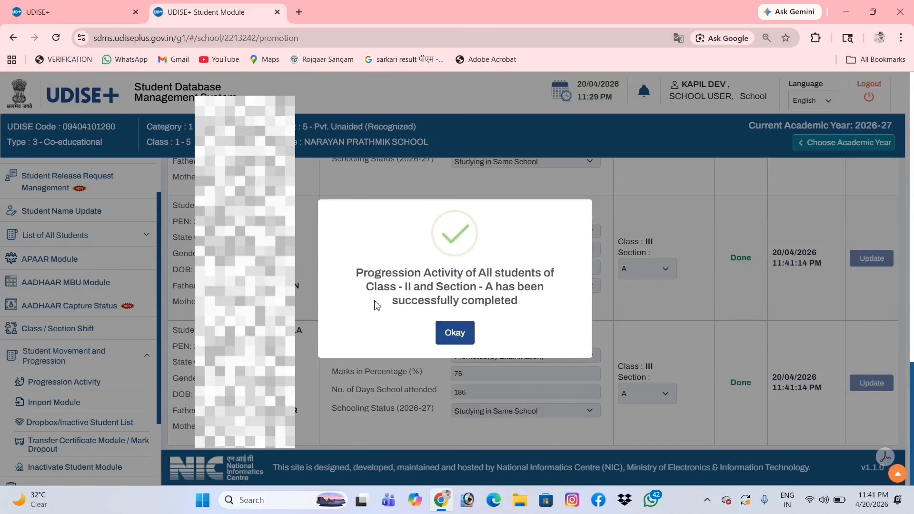
left_click(472, 336)
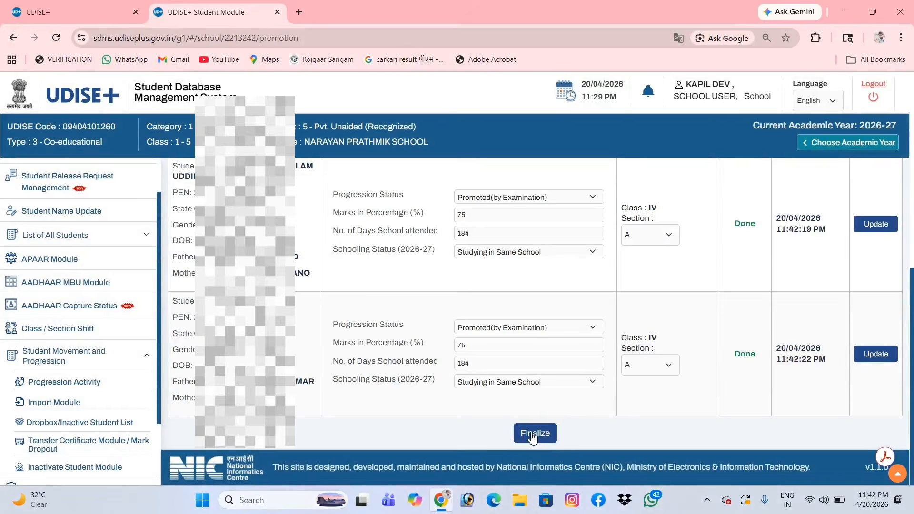
left_click(533, 433)
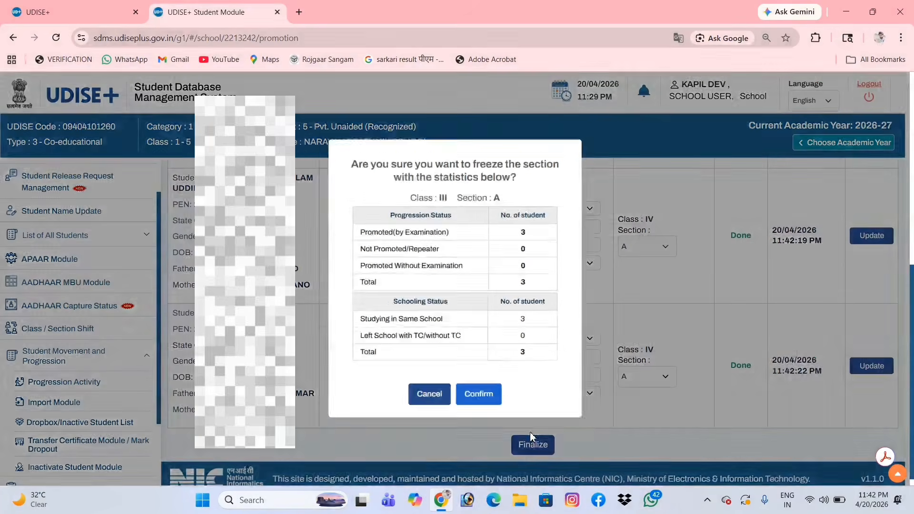
left_click(474, 404)
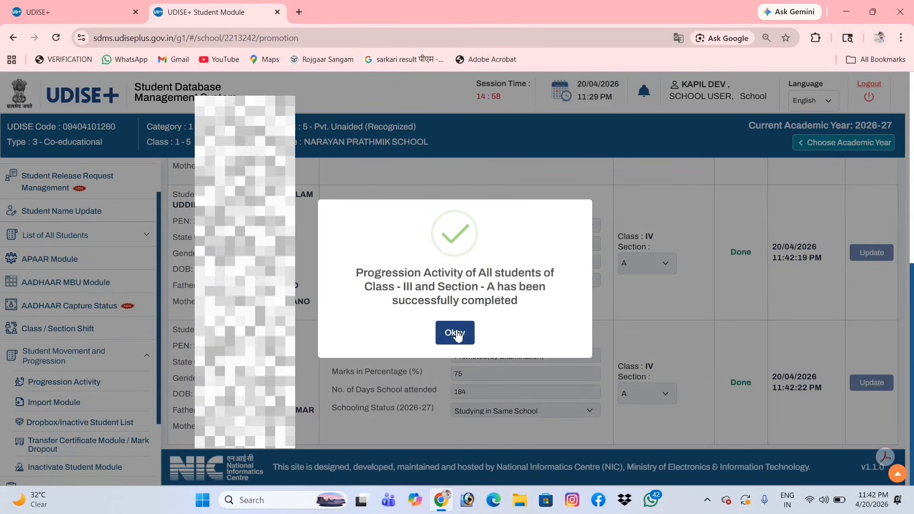
left_click(455, 332)
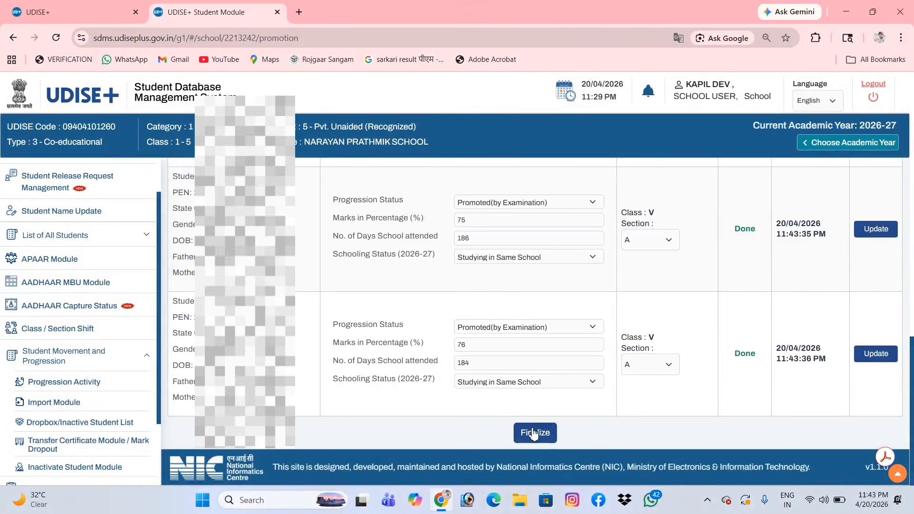
- Finalize the progression of class IV, section A and confirm freezing the section
left_click(532, 435)
left_click(476, 405)
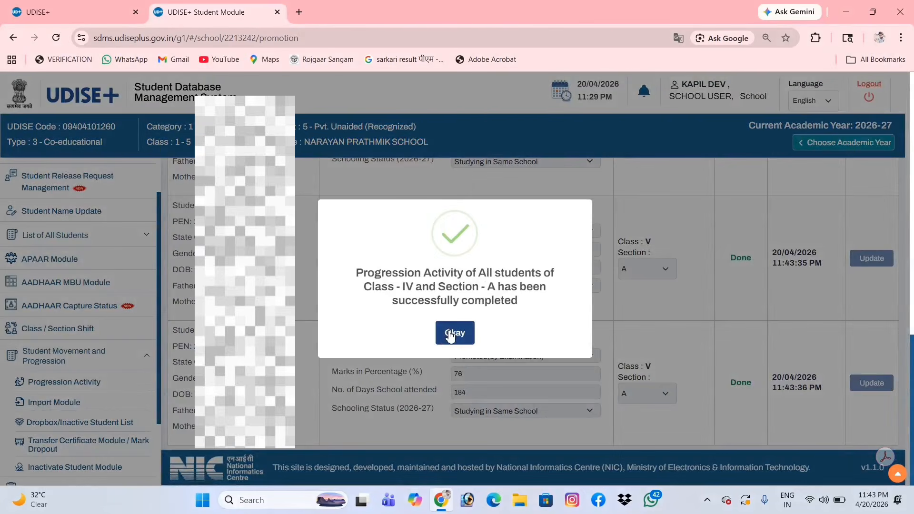
left_click(450, 335)
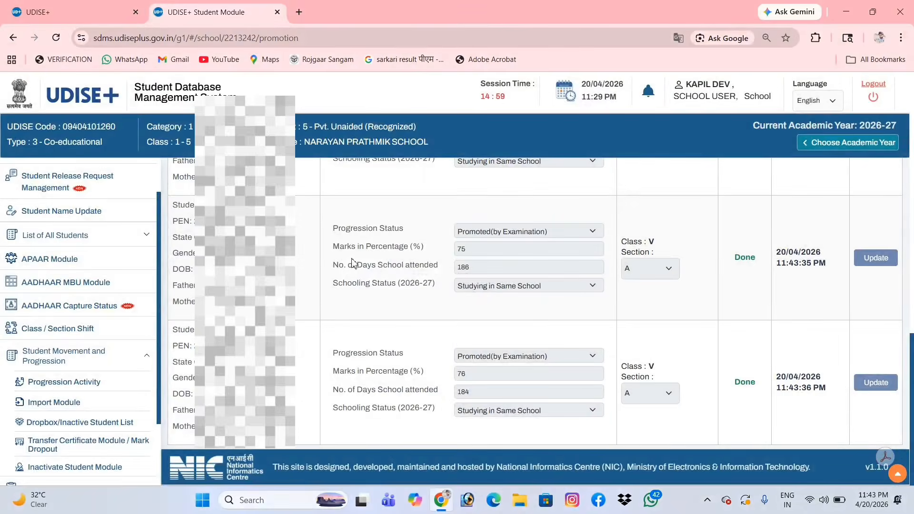
- Finalize the progression of class V, section A and confirm freezing the section
scroll(489, 265, "up", 2)
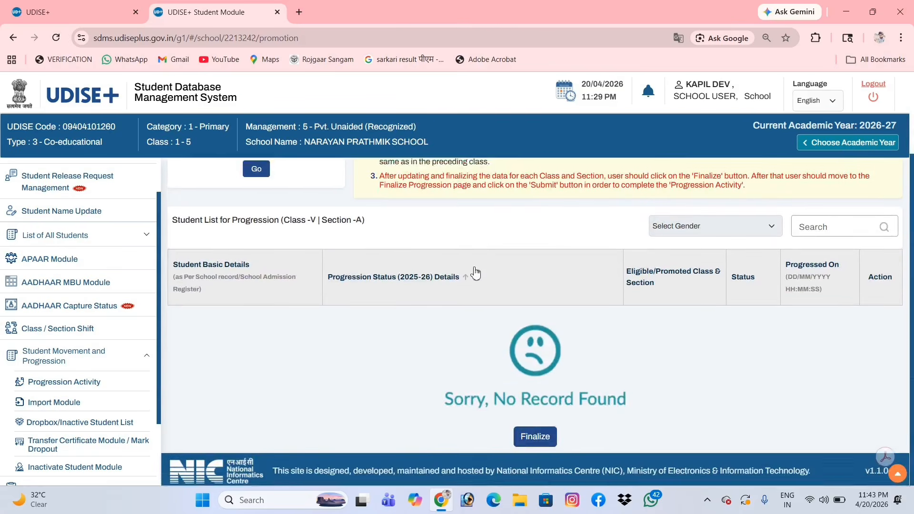
scroll(473, 271, "up", 2)
scroll(323, 247, "down", 2)
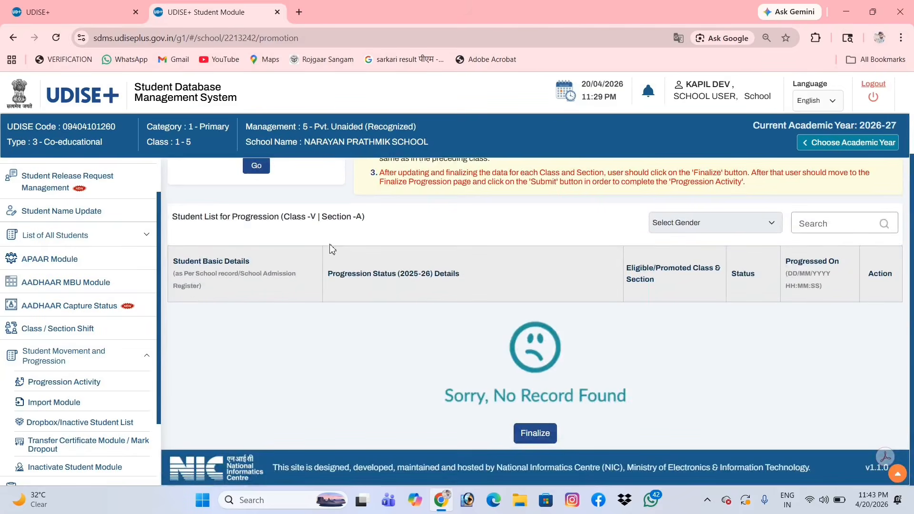
scroll(332, 247, "up", 2)
scroll(338, 252, "down", 2)
left_click(536, 433)
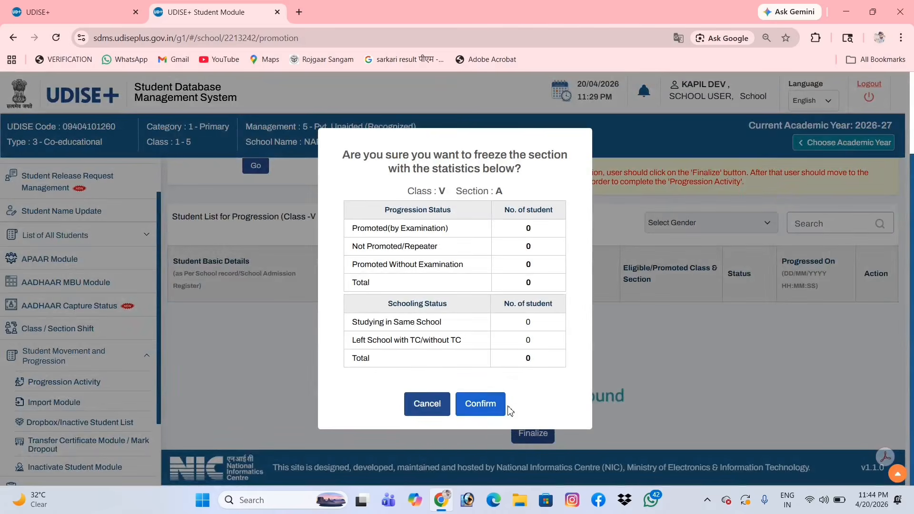
left_click(491, 404)
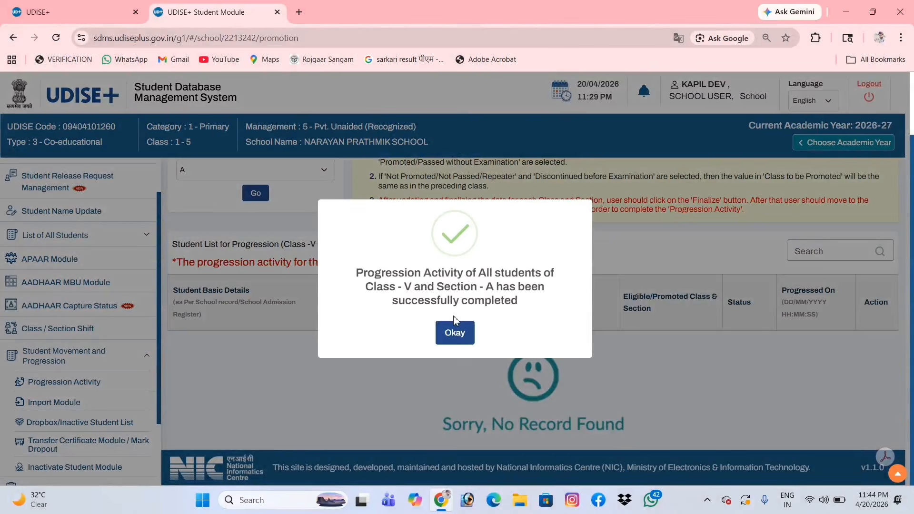
left_click(450, 333)
scroll(376, 351, "up", 1)
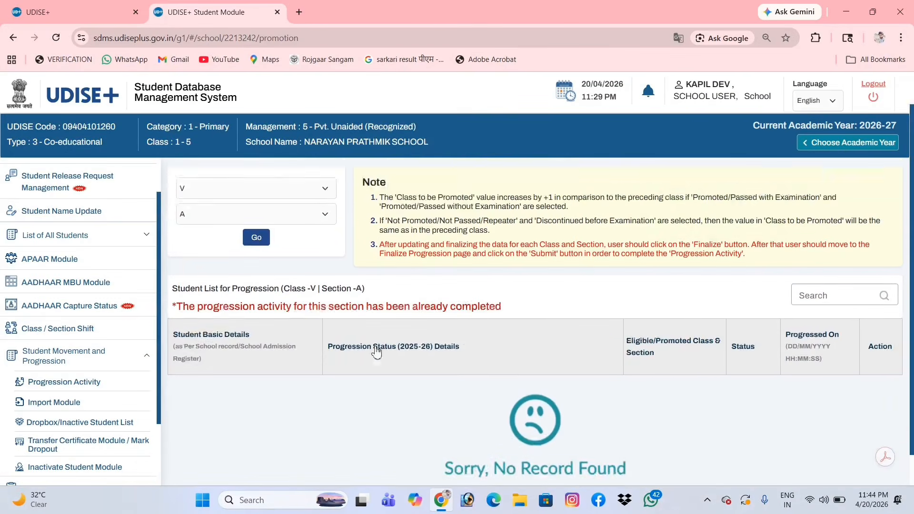
scroll(376, 352, "up", 1)
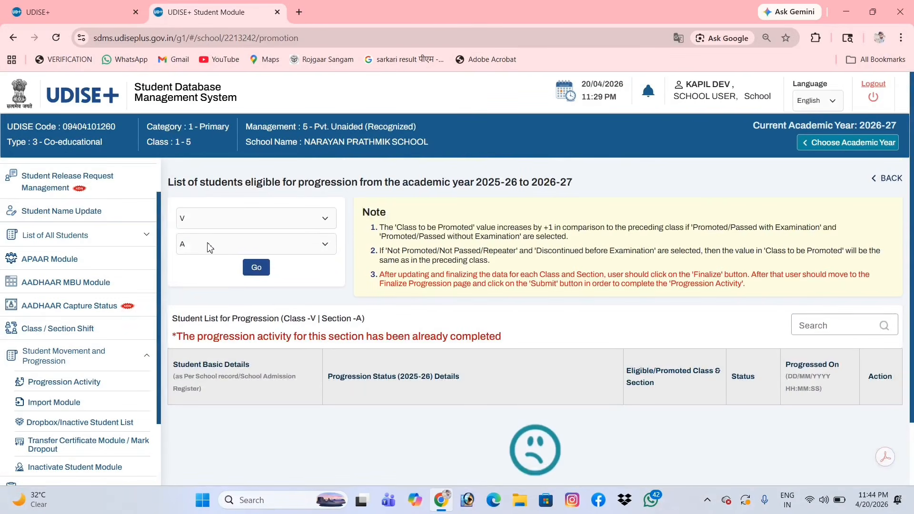
left_click(201, 220)
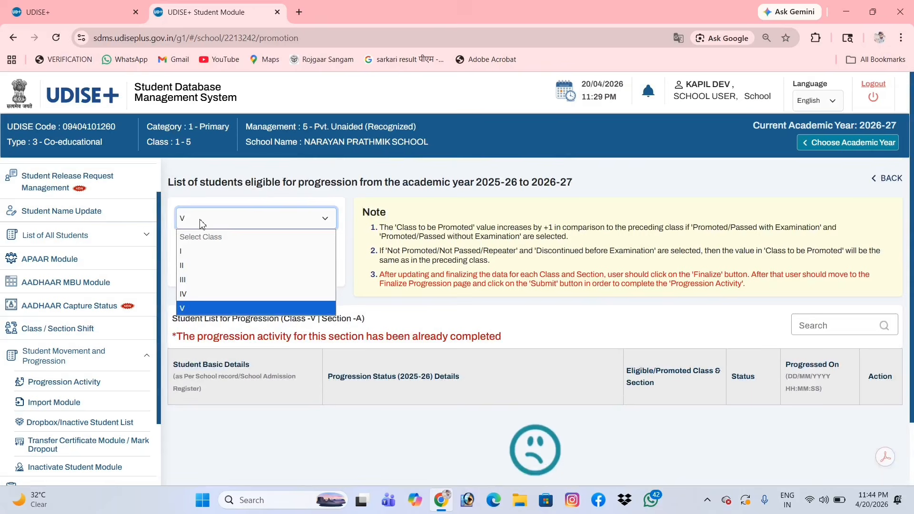
left_click(187, 310)
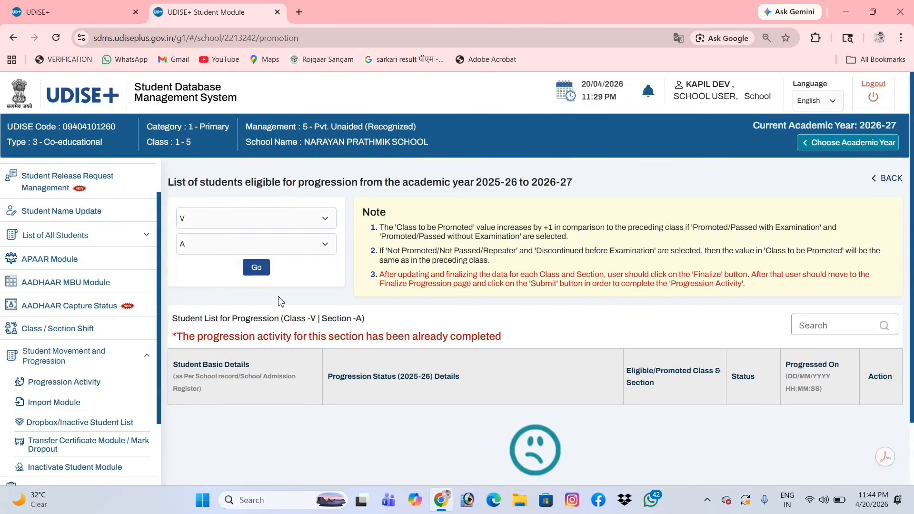
- Return to the Progression Module and check the summary of all students and the section-wise progression summary for 2025-26
left_click(79, 388)
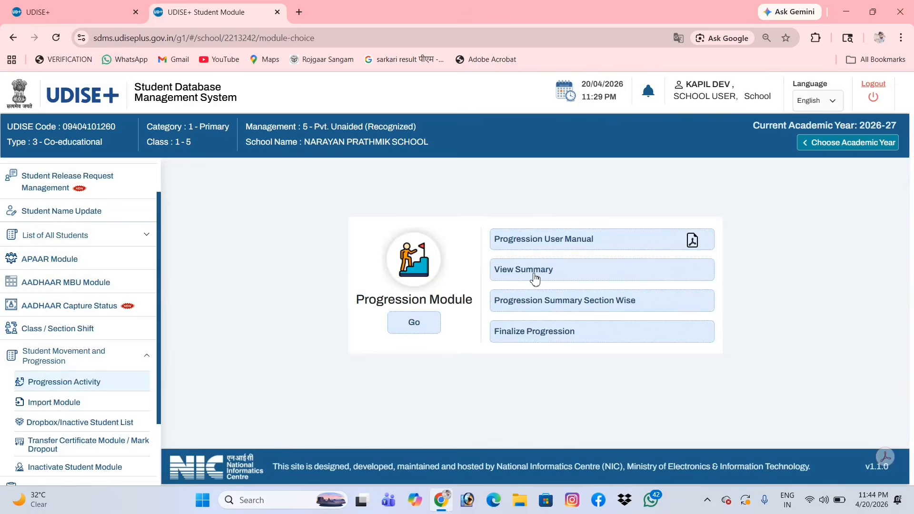
left_click(535, 279)
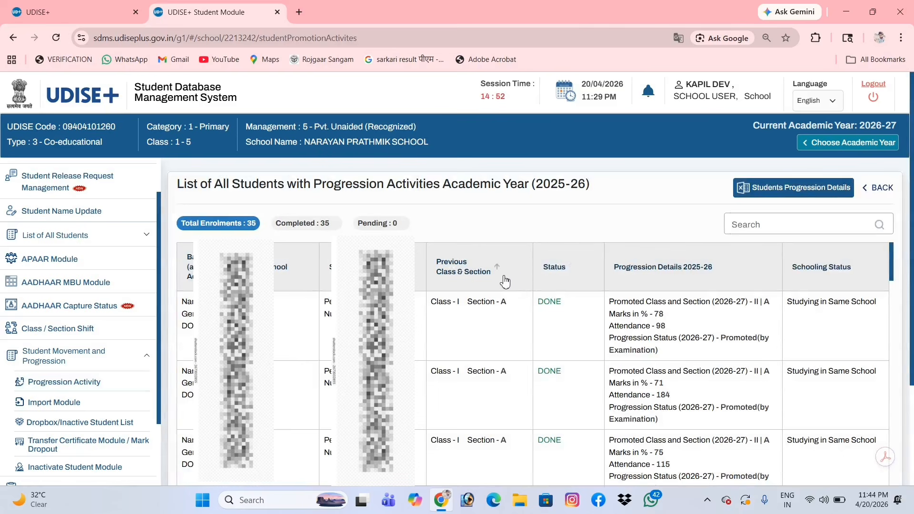
left_click(875, 189)
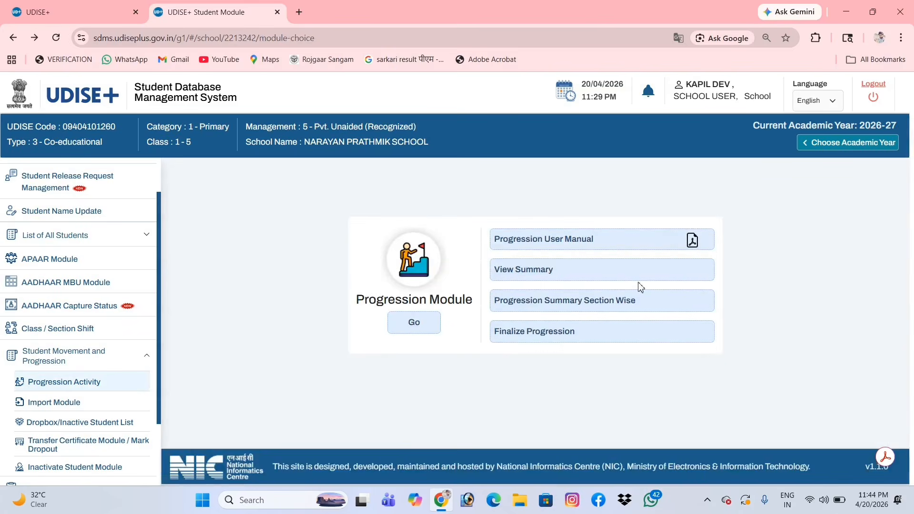
left_click(577, 304)
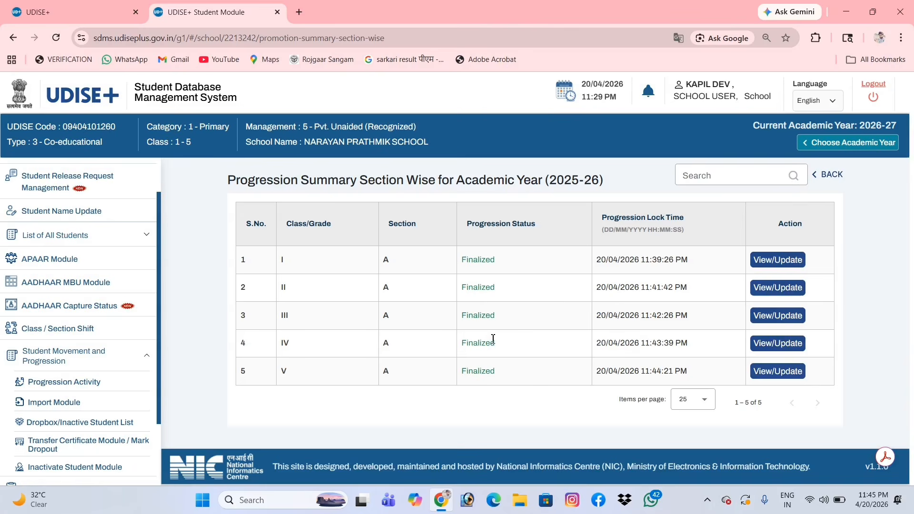
left_click(781, 265)
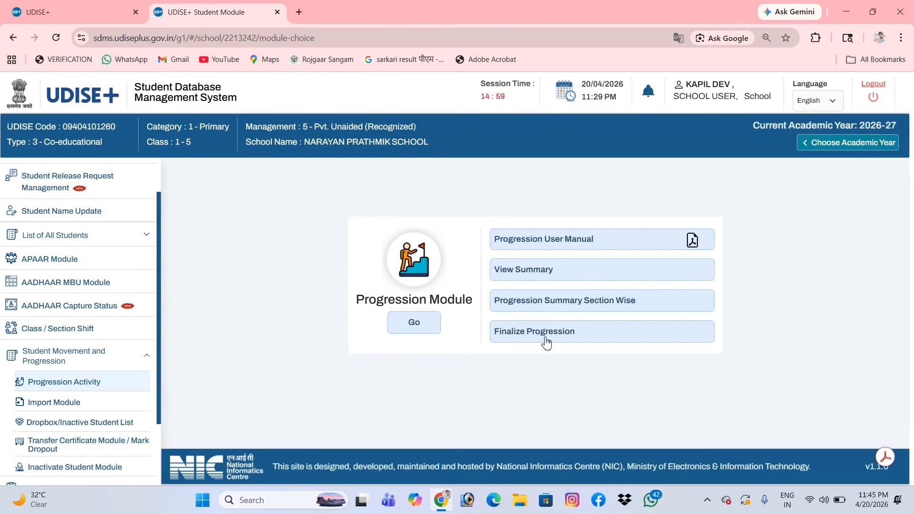
- Finalize the school's progression for academic year 2025-26, declaring the data free from errors and inconsistencies, and submit it
left_click(521, 343)
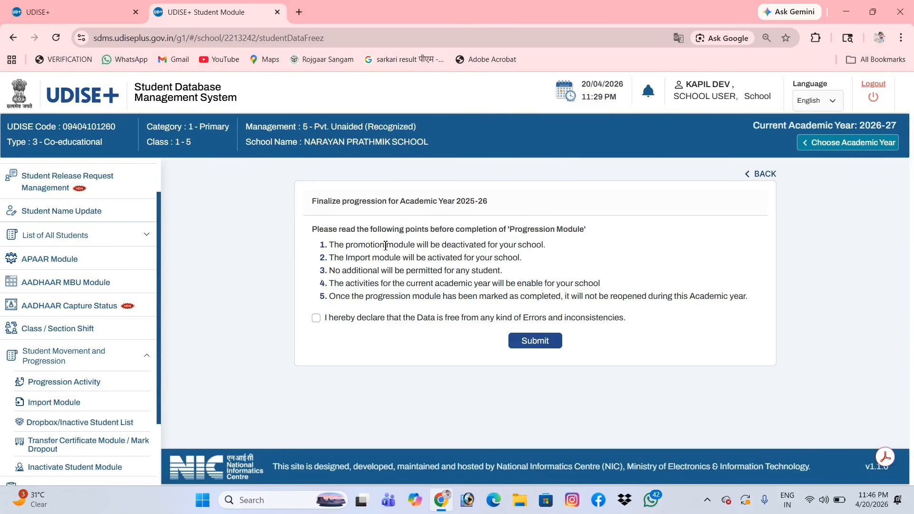
left_click(316, 318)
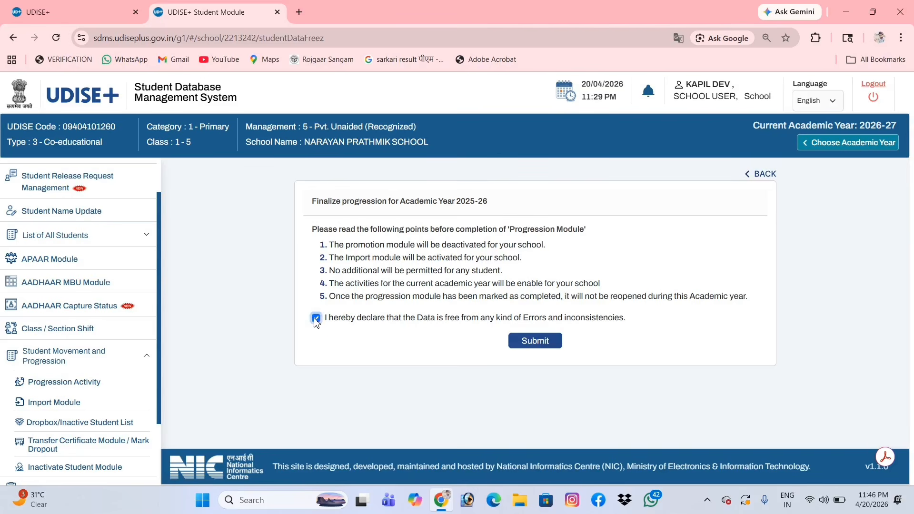
left_click(539, 348)
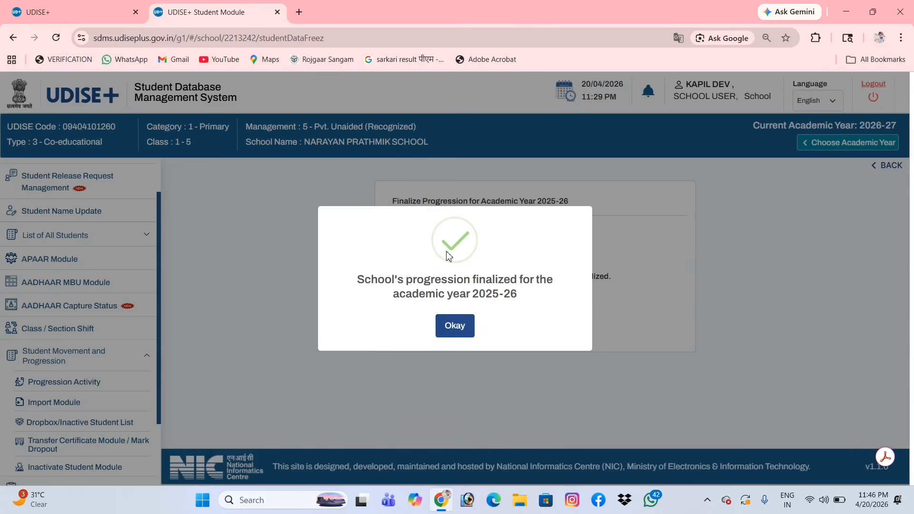
left_click(454, 328)
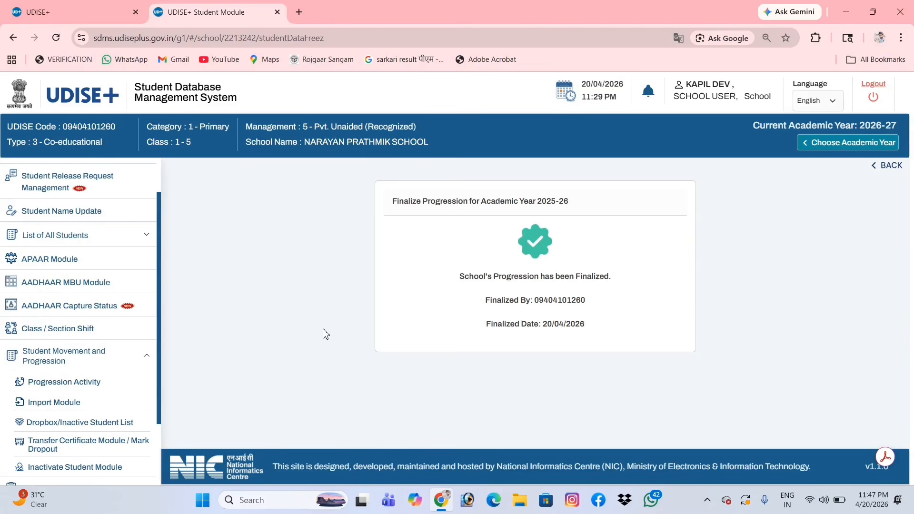
- Open the 2026-27 school dashboard and view the enrolment details of class II, section A
scroll(143, 262, "up", 2)
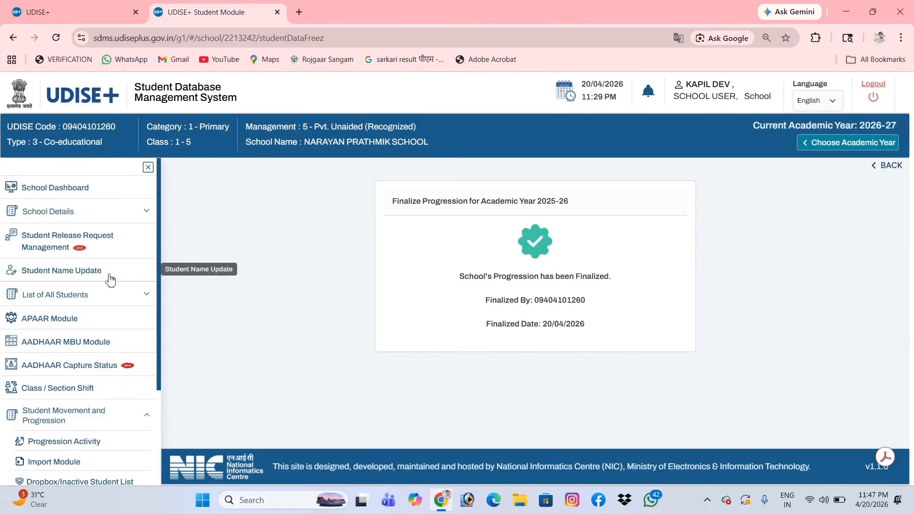
left_click(81, 190)
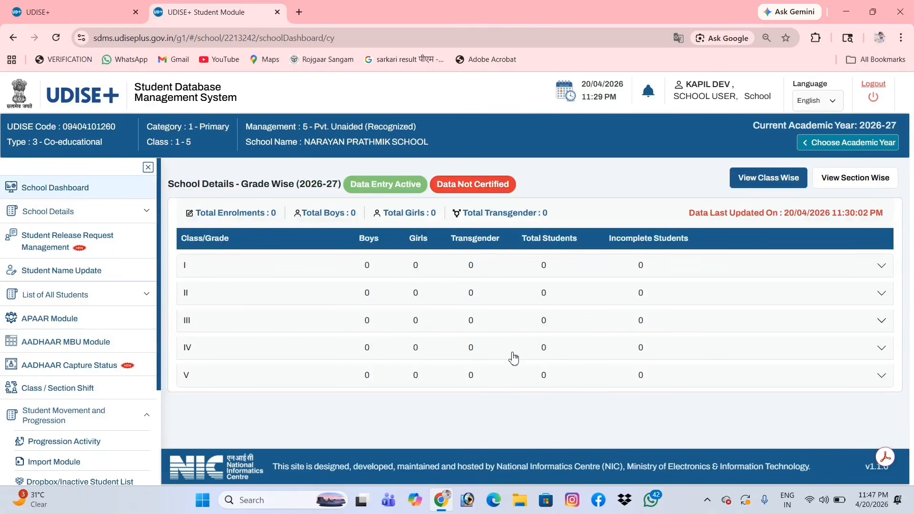
left_click(881, 295)
left_click(881, 295)
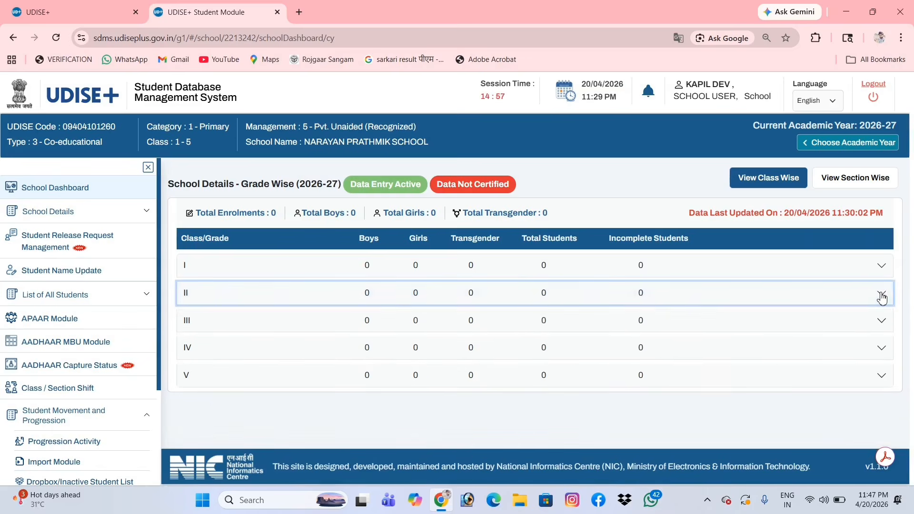
left_click(882, 295)
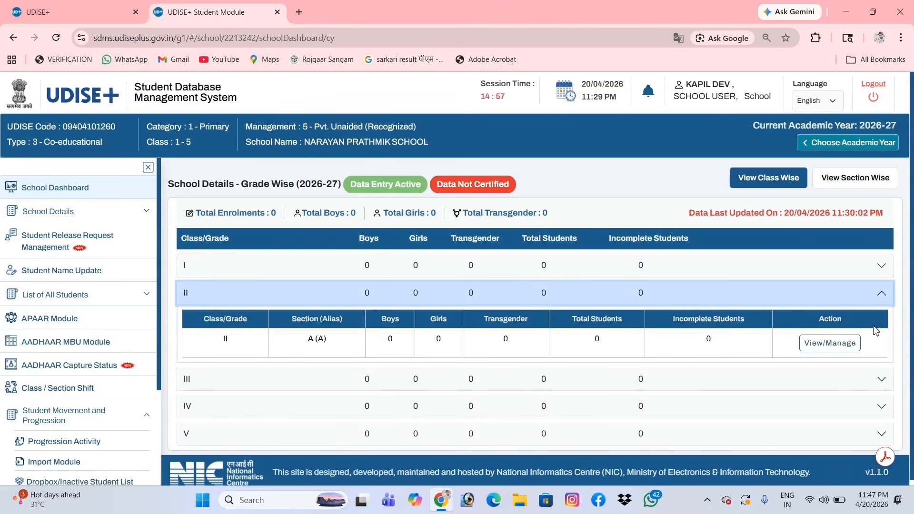
left_click(830, 343)
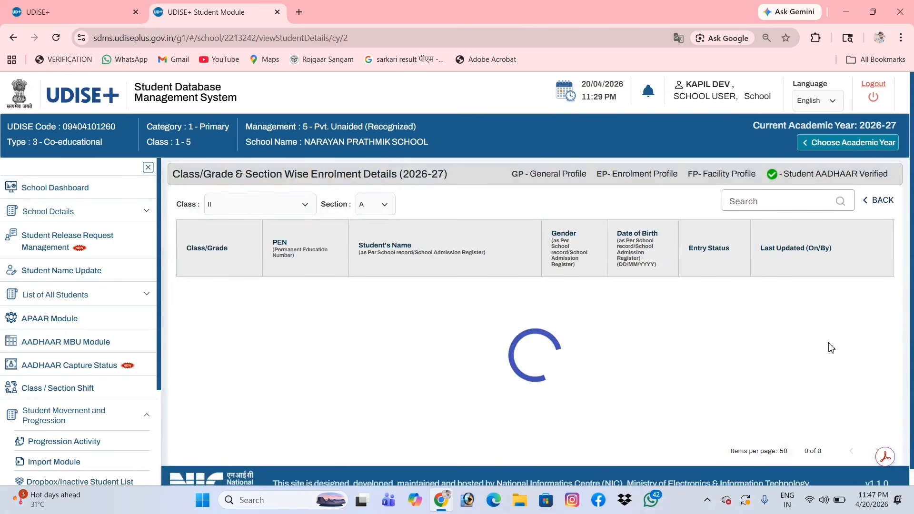